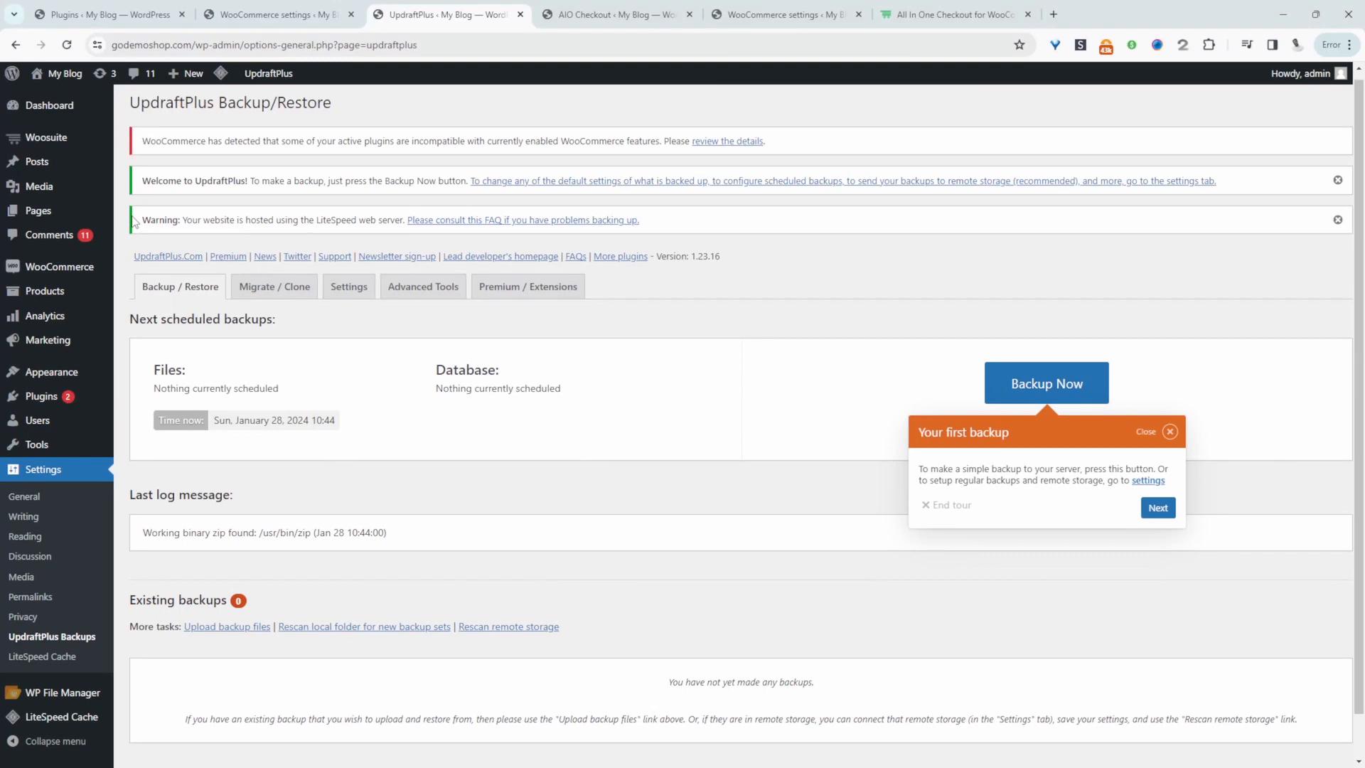
# Run a new backup that includes the database and the files: plugins, themes, uploads and other wp-content directories.
pyautogui.click(1107, 389)
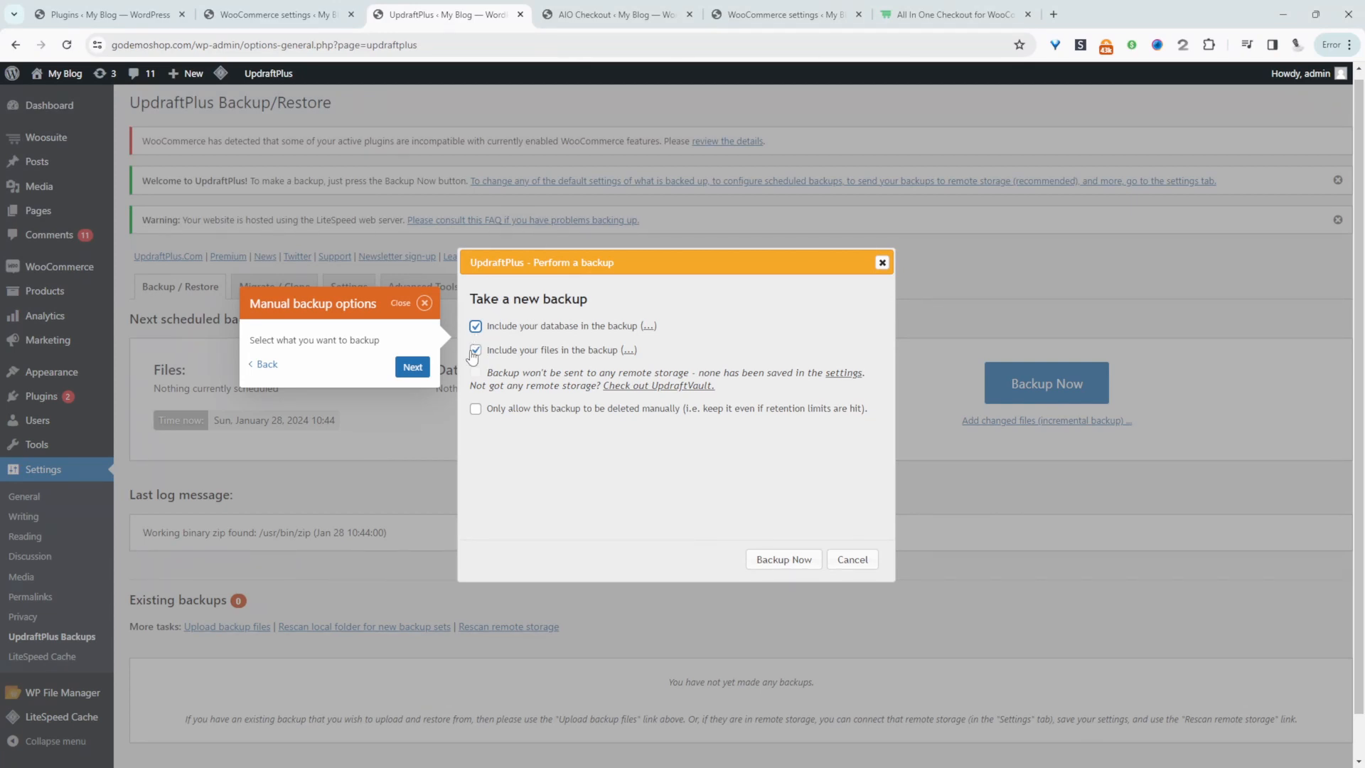
pyautogui.click(629, 350)
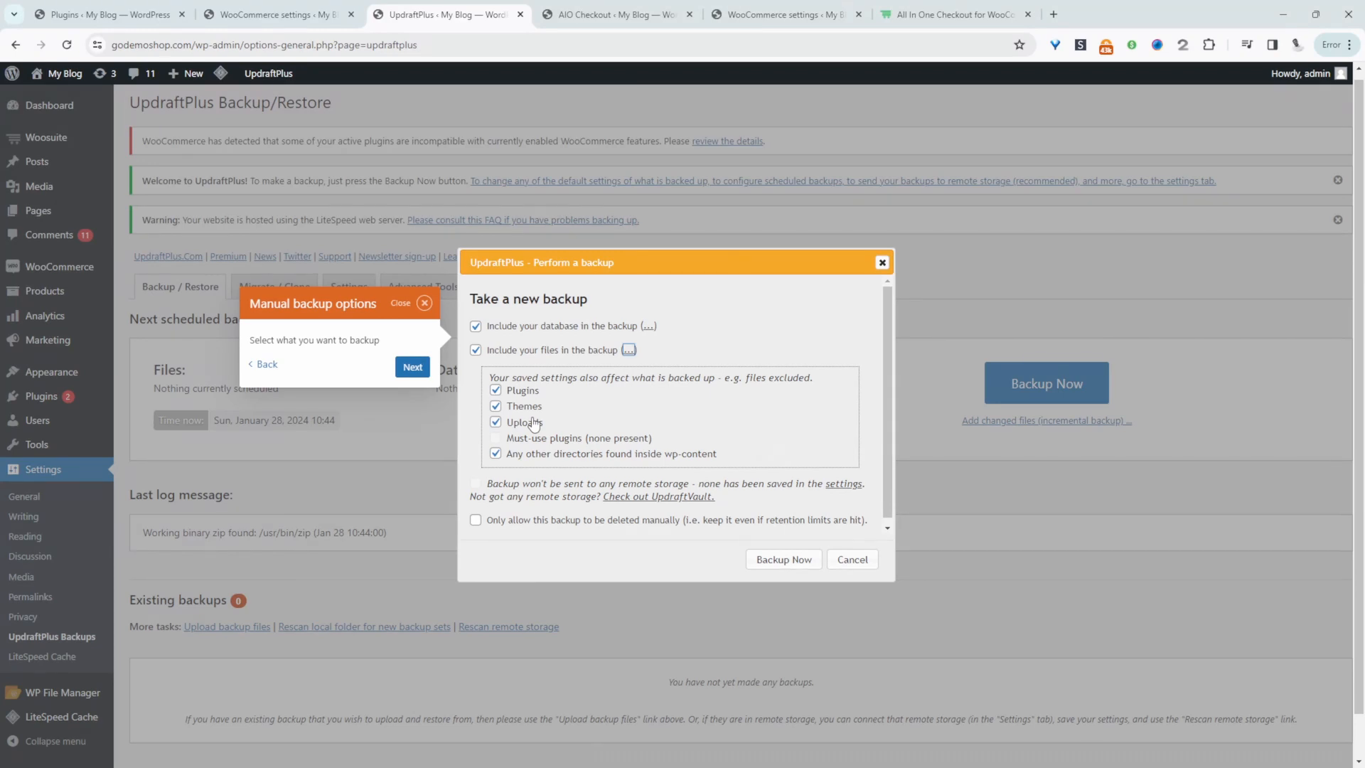
pyautogui.click(796, 560)
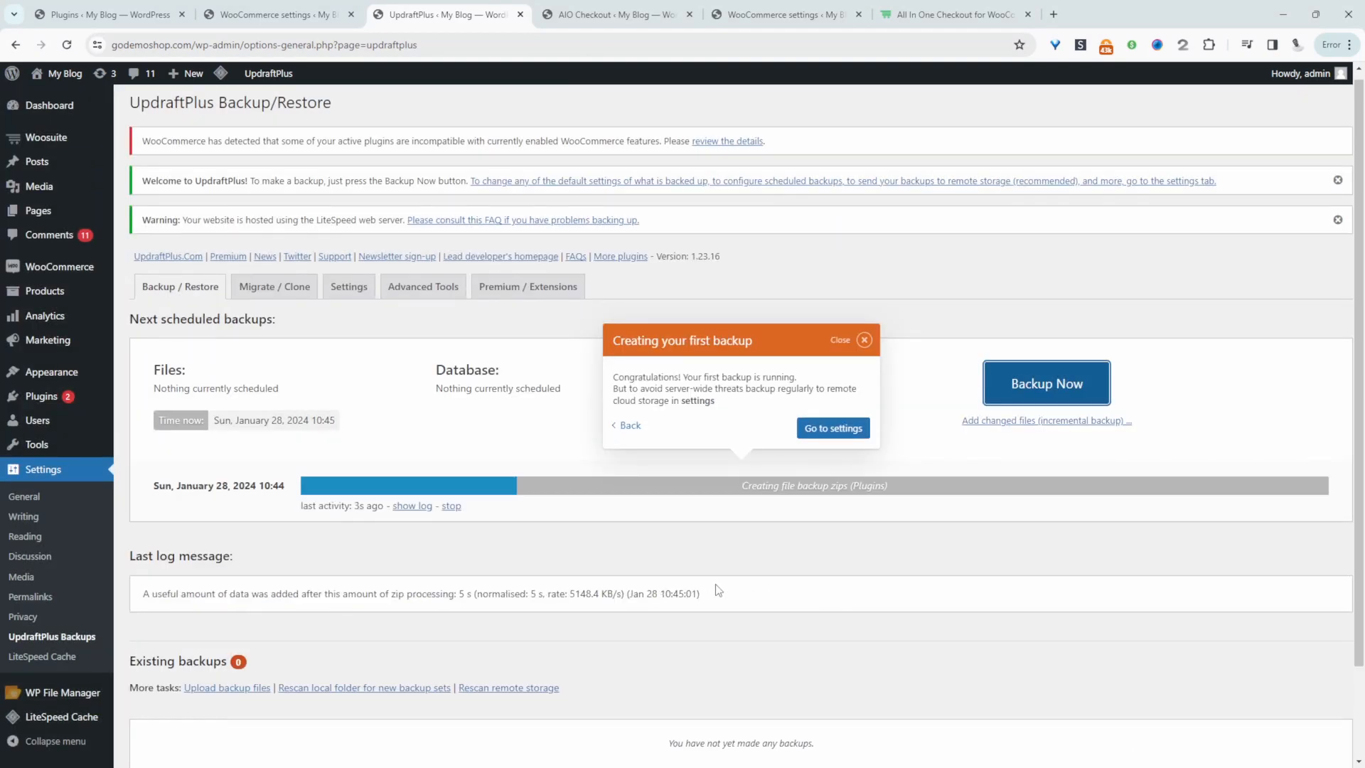
pyautogui.scroll(-1, 345, 722)
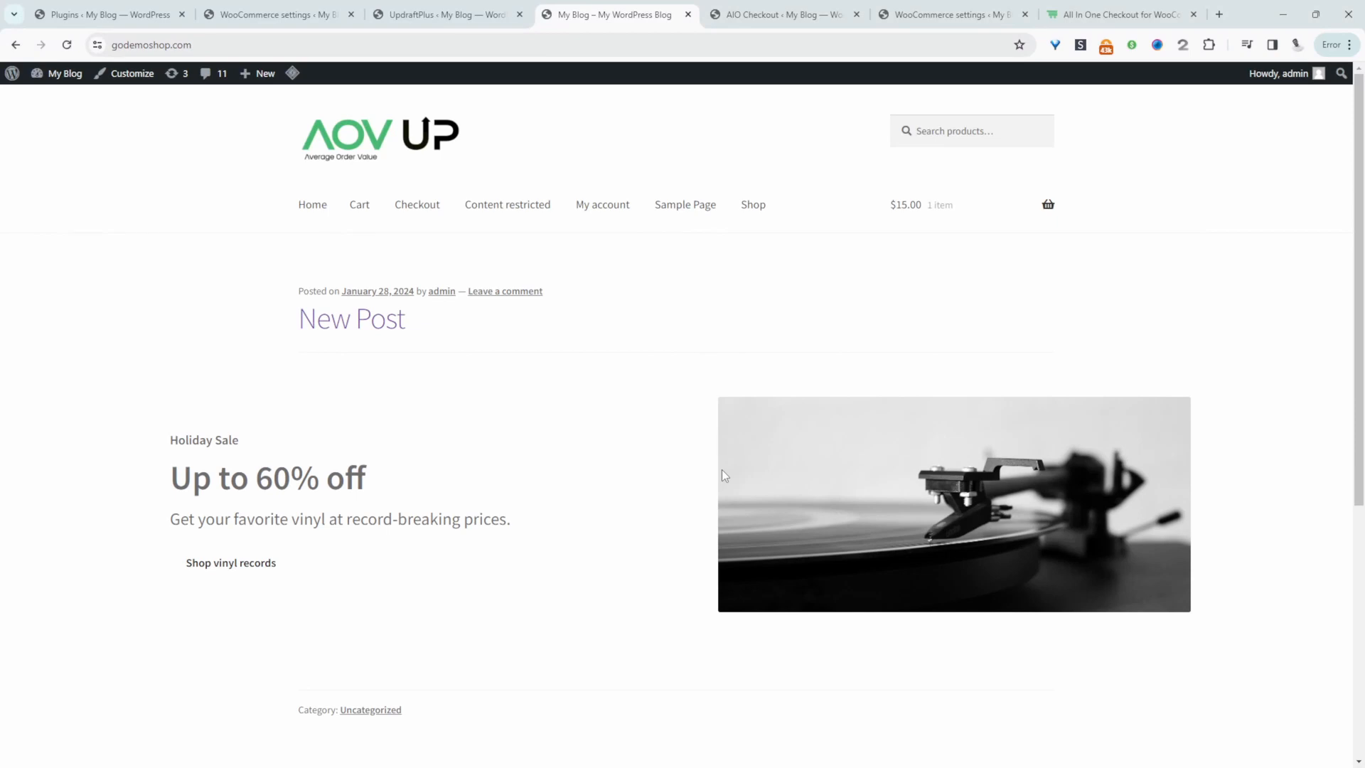
# Look over the shop's front page and return to the dashboard to open the existing backups in UpdraftPlus Backups.
pyautogui.scroll(-1, 601, 358)
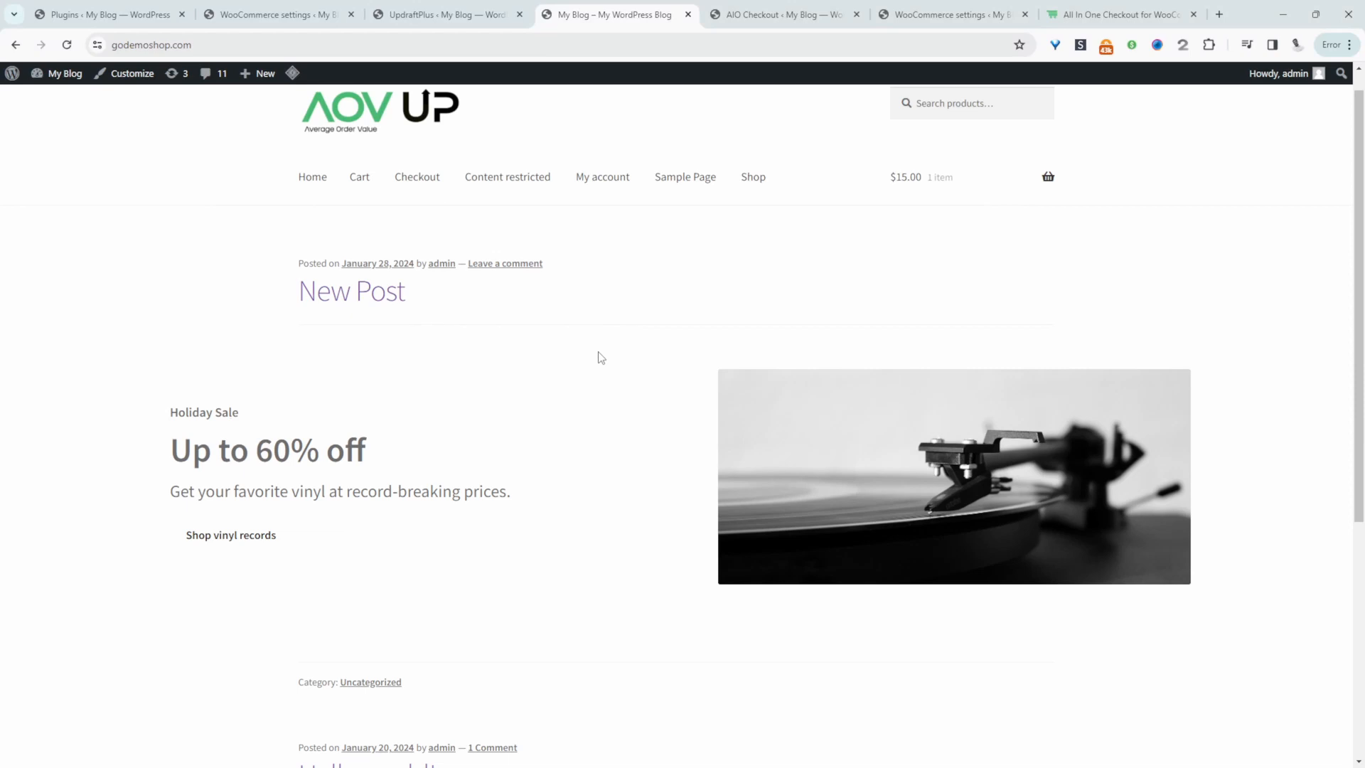
pyautogui.hotkey('ctrl', 'shift', 'Tab')
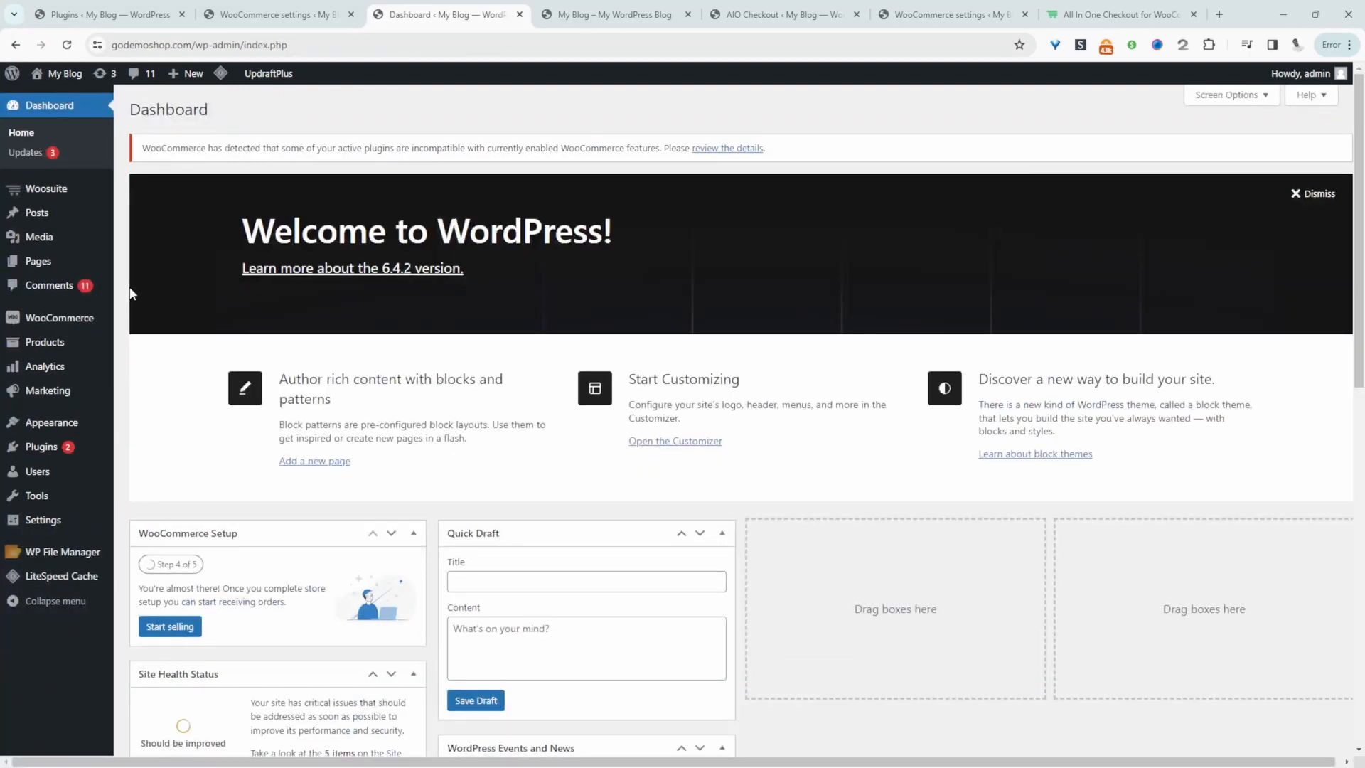
pyautogui.moveTo(103, 520)
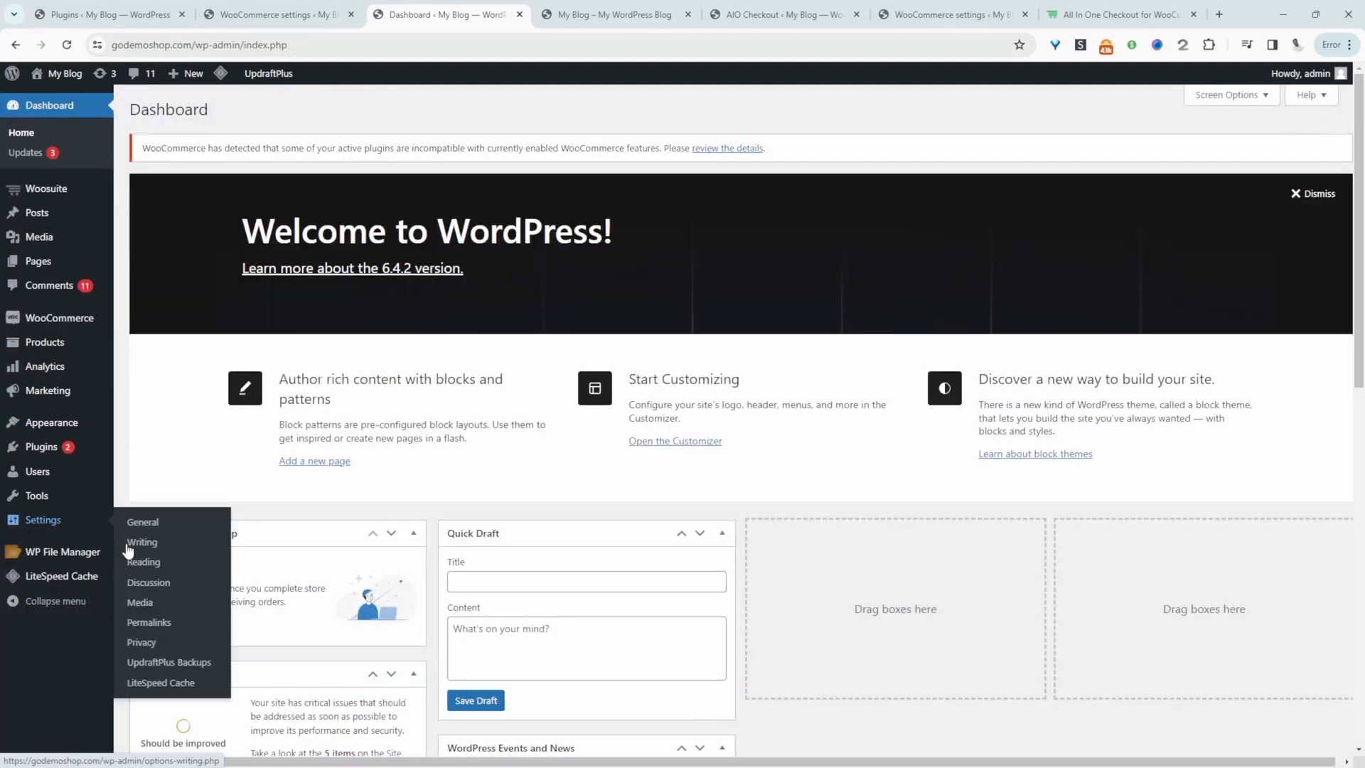
pyautogui.click(169, 662)
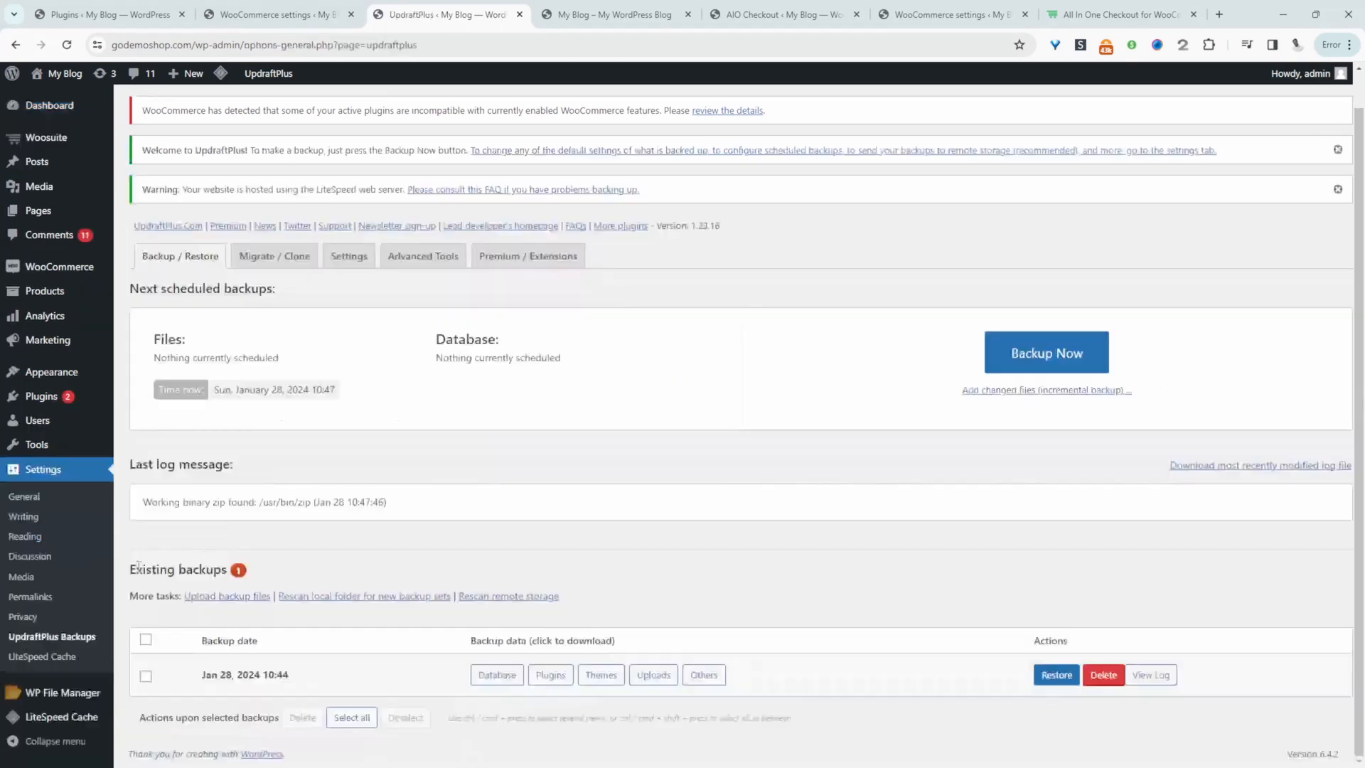
pyautogui.moveTo(136, 568); pyautogui.dragTo(234, 575)
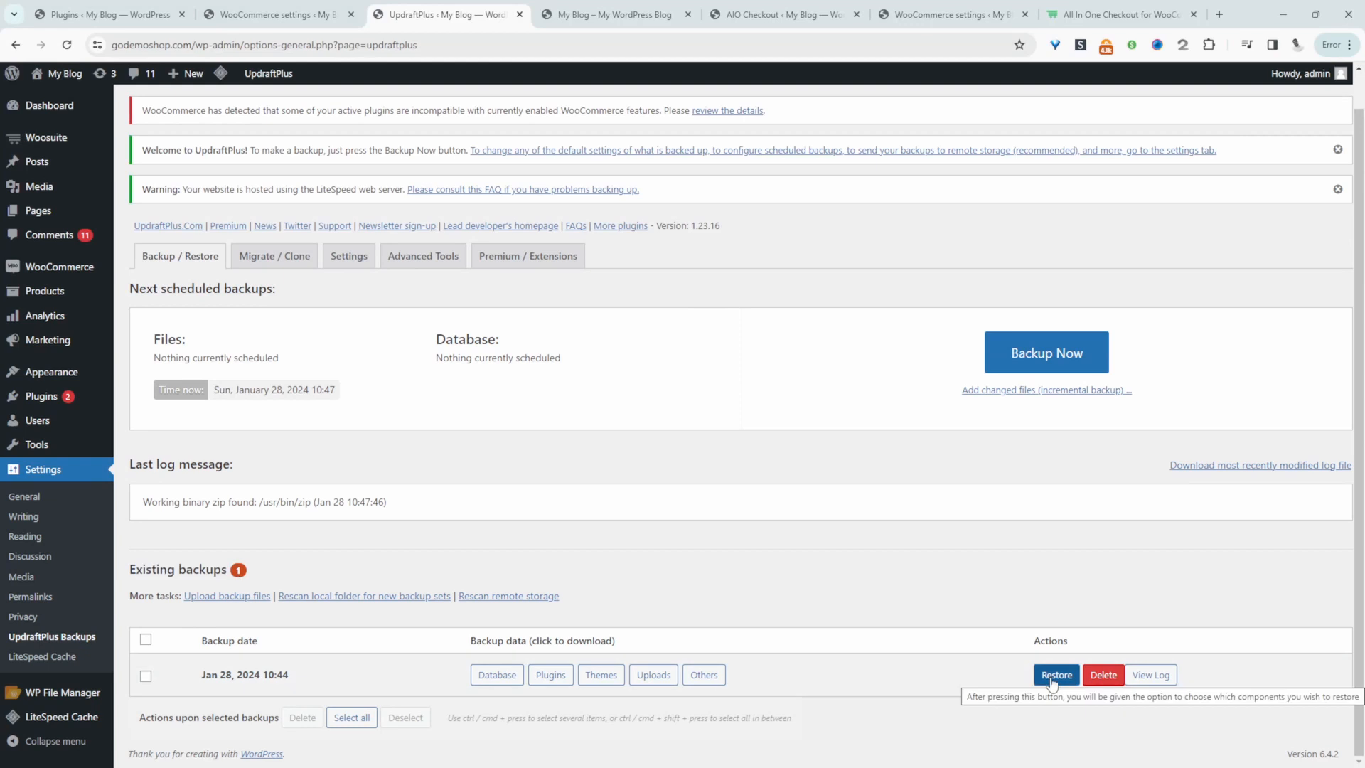
# Restore the Jan 28, 2024 10:44 backup with Plugins, Themes, Uploads, Others and Database as the components.
pyautogui.click(1055, 675)
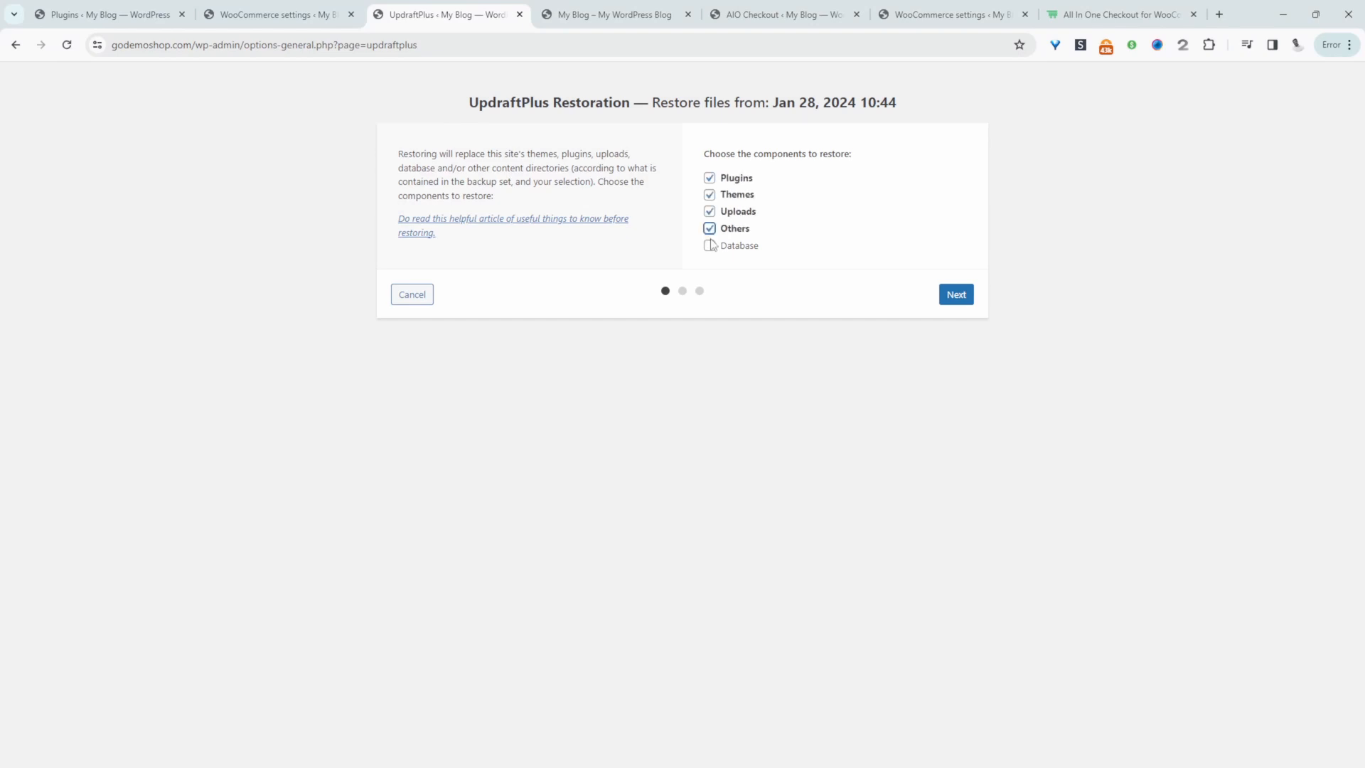
pyautogui.click(712, 244)
pyautogui.click(710, 245)
pyautogui.click(953, 297)
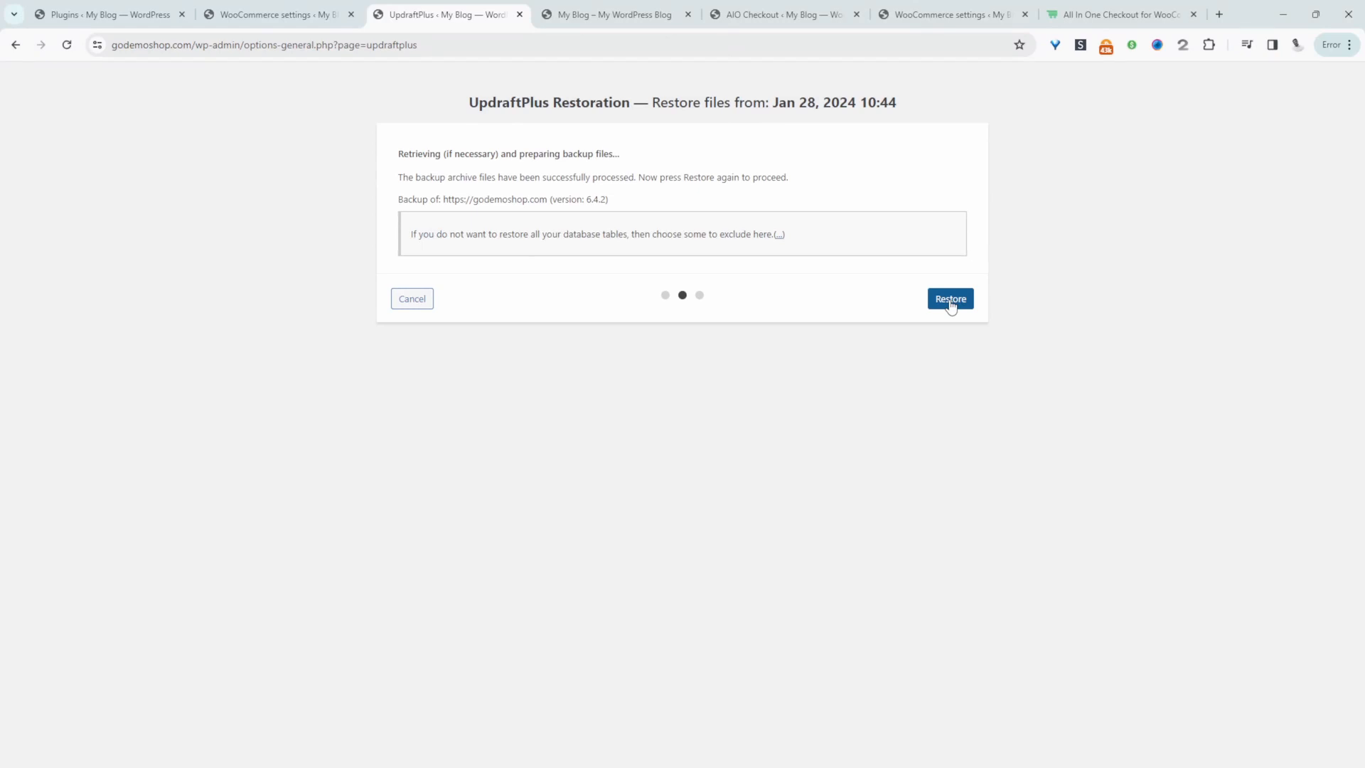
pyautogui.click(951, 299)
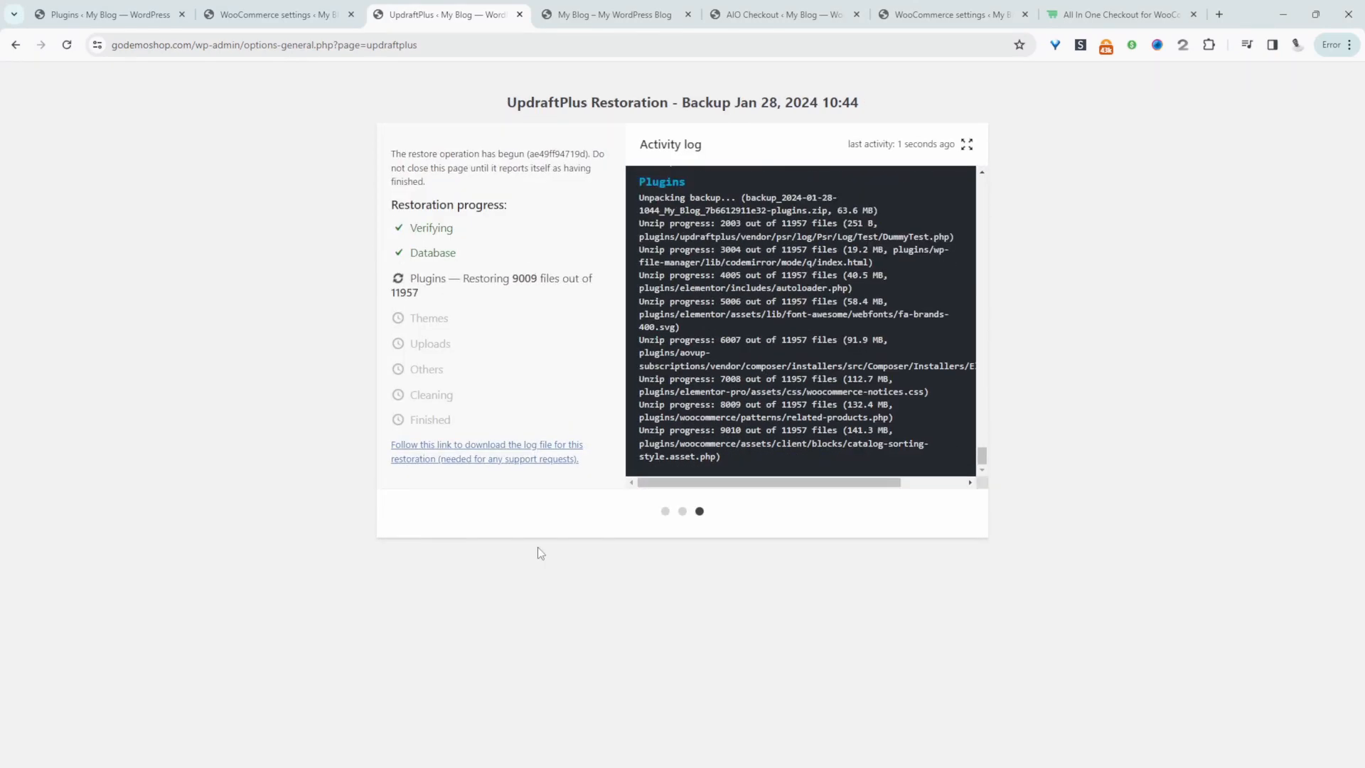
# Return to the UpdraftPlus configuration and reload the site's front page to check the restored content.
pyautogui.moveTo(416, 215); pyautogui.dragTo(492, 223)
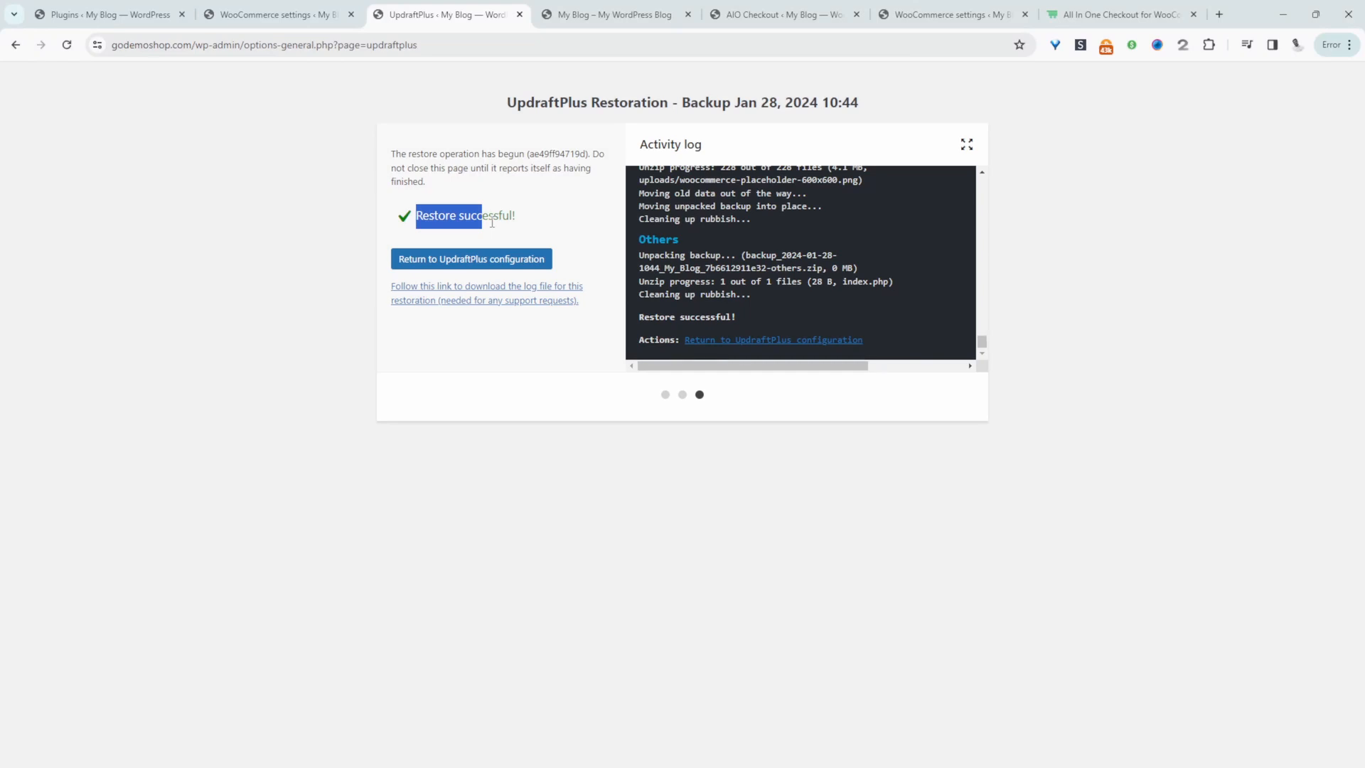
pyautogui.click(540, 260)
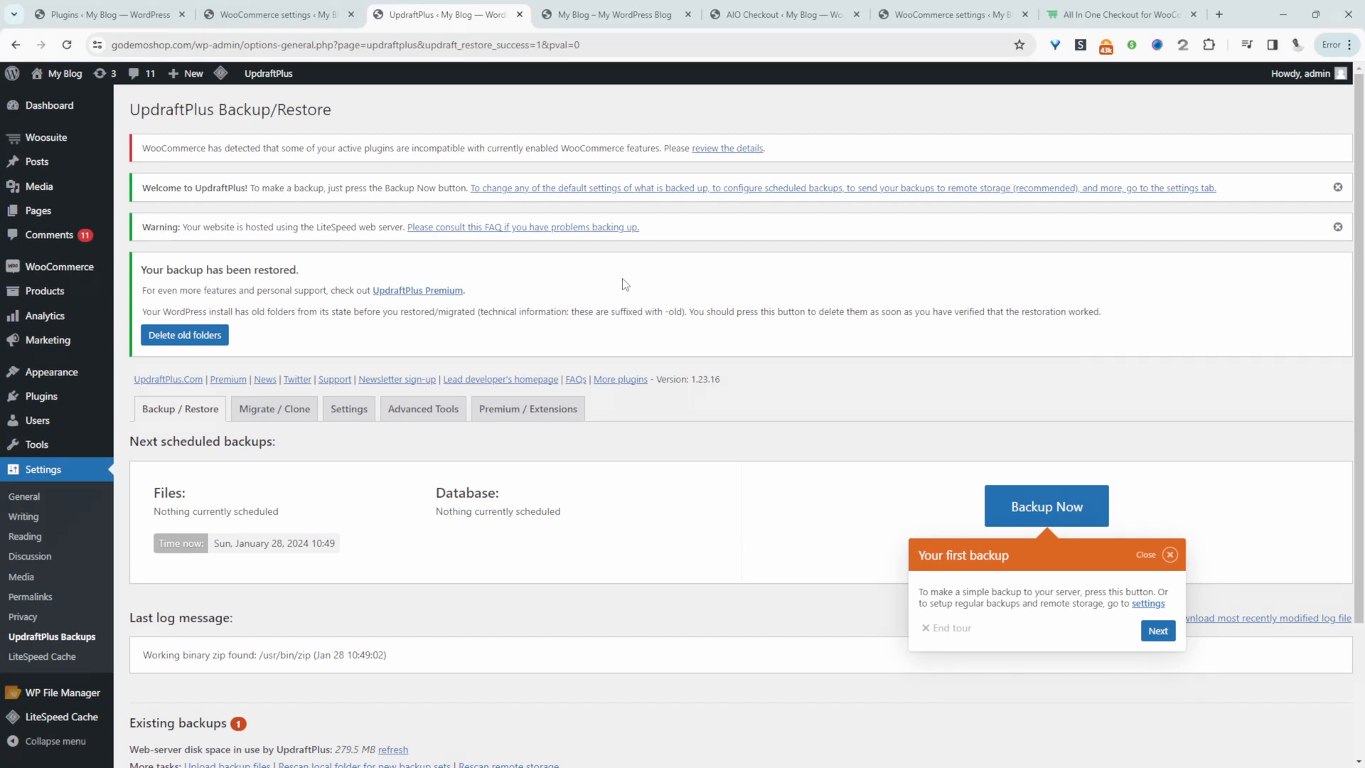
pyautogui.hotkey('ctrl', 'Tab')
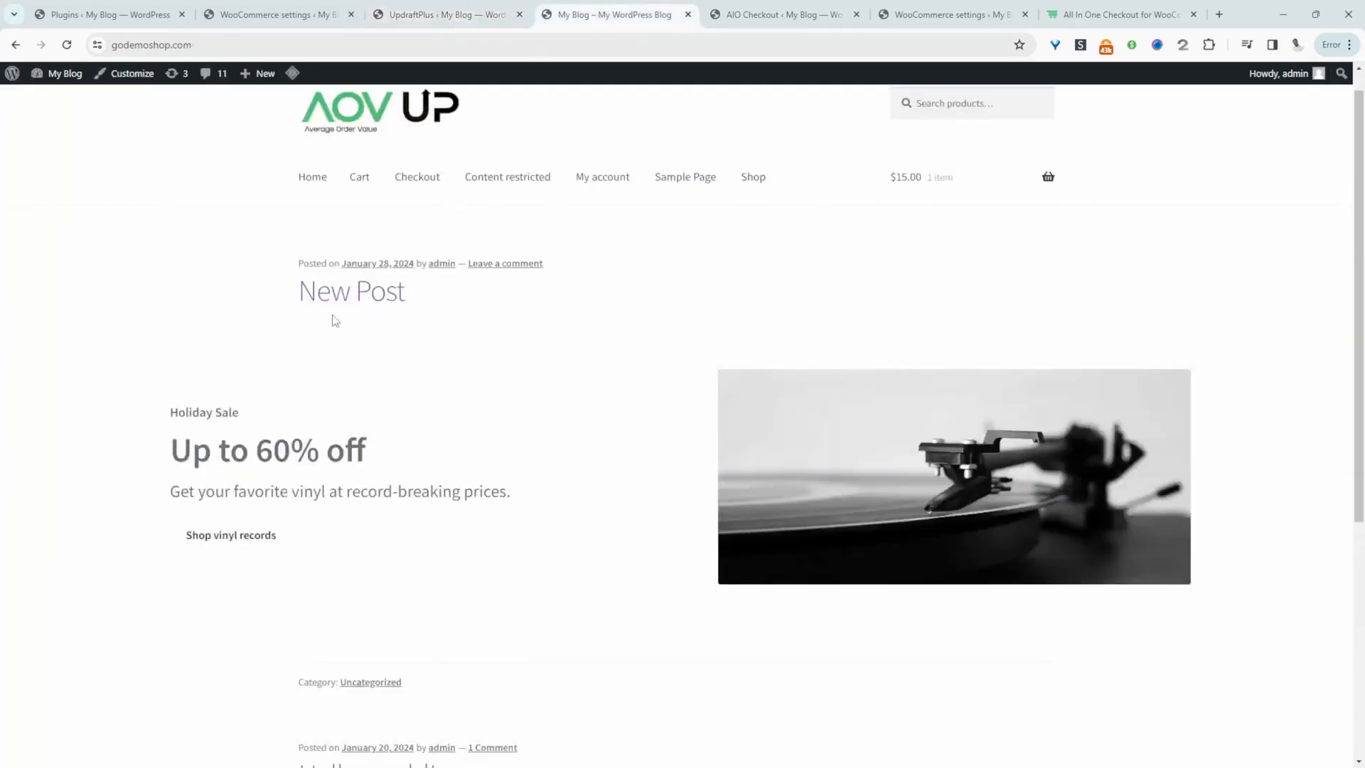
pyautogui.click(66, 47)
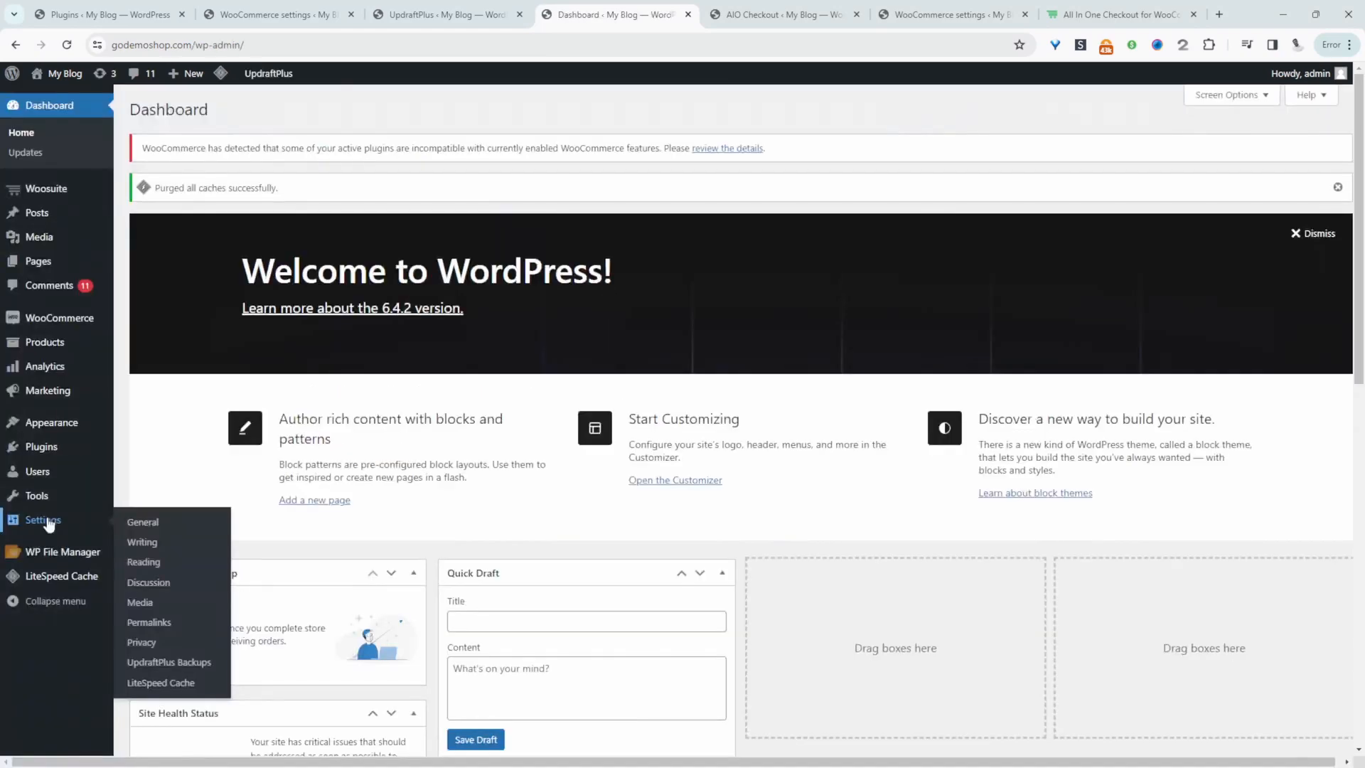
# Open UpdraftPlus Backups from the dashboard and prepare the existing backup's database file for download.
pyautogui.click(200, 682)
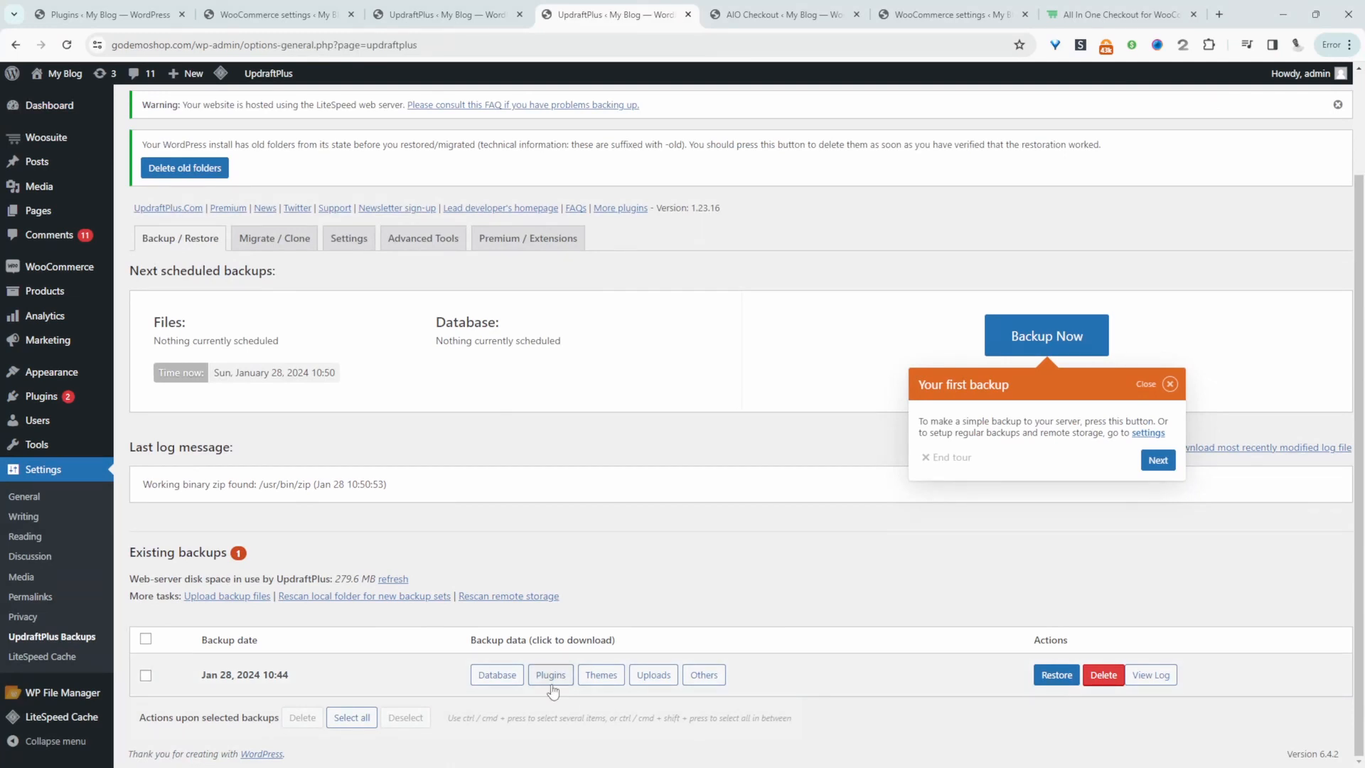
pyautogui.click(496, 675)
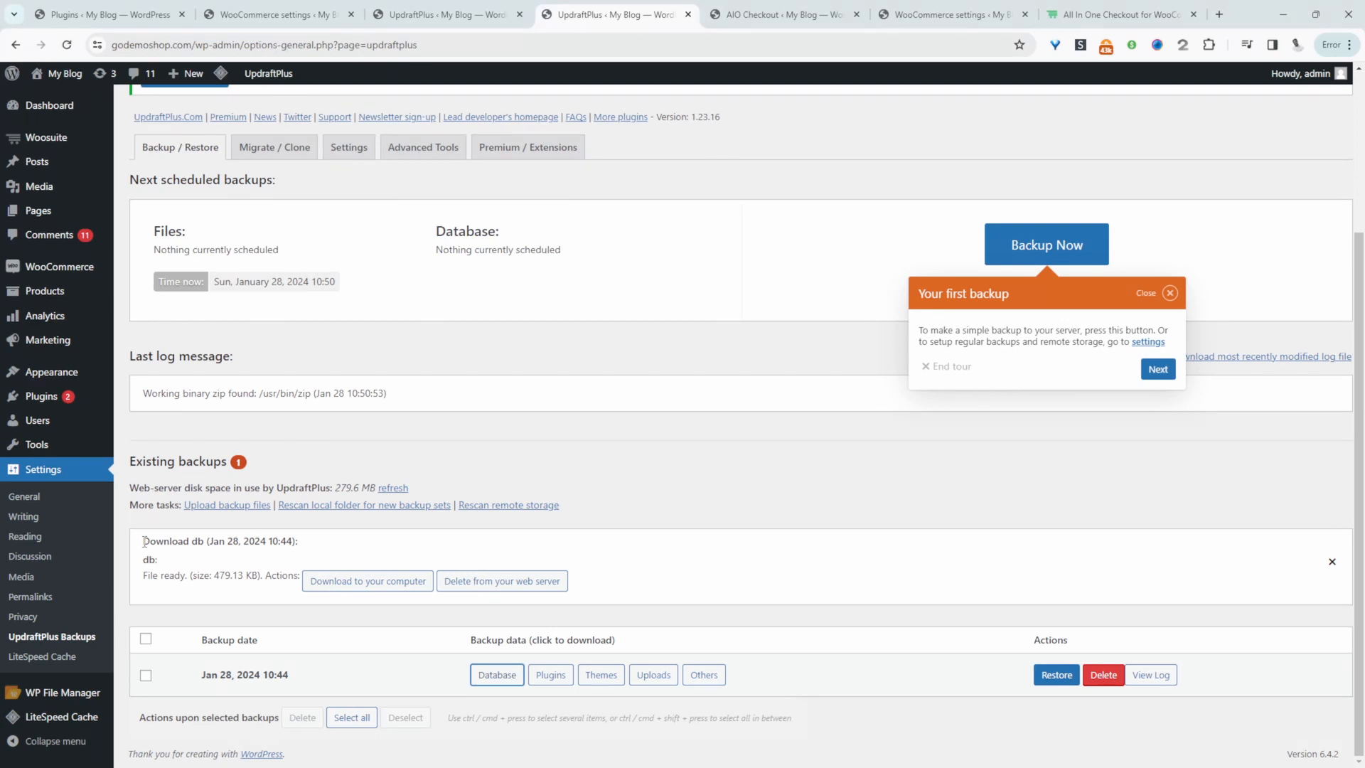
# Choose Dropbox as the remote storage in the UpdraftPlus settings and save the changes.
pyautogui.click(359, 150)
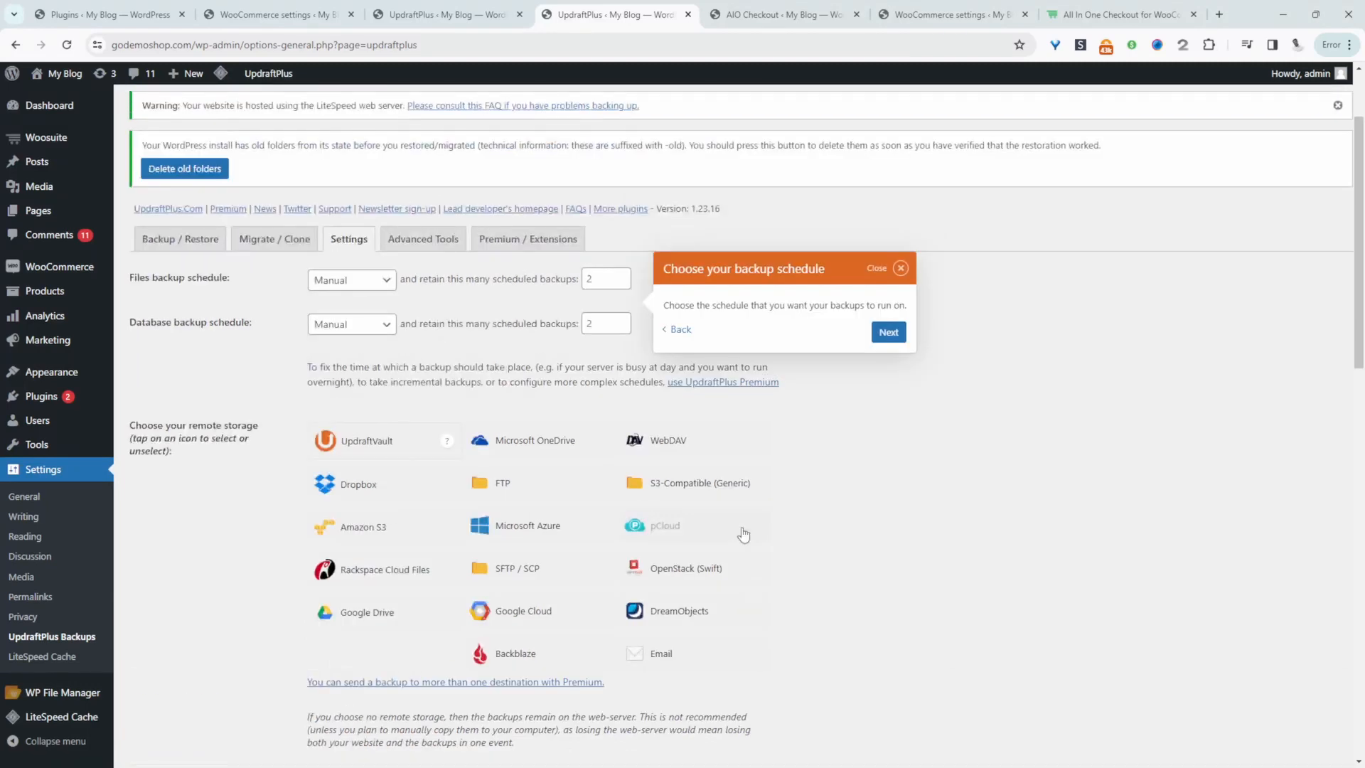
pyautogui.scroll(-5, 743, 538)
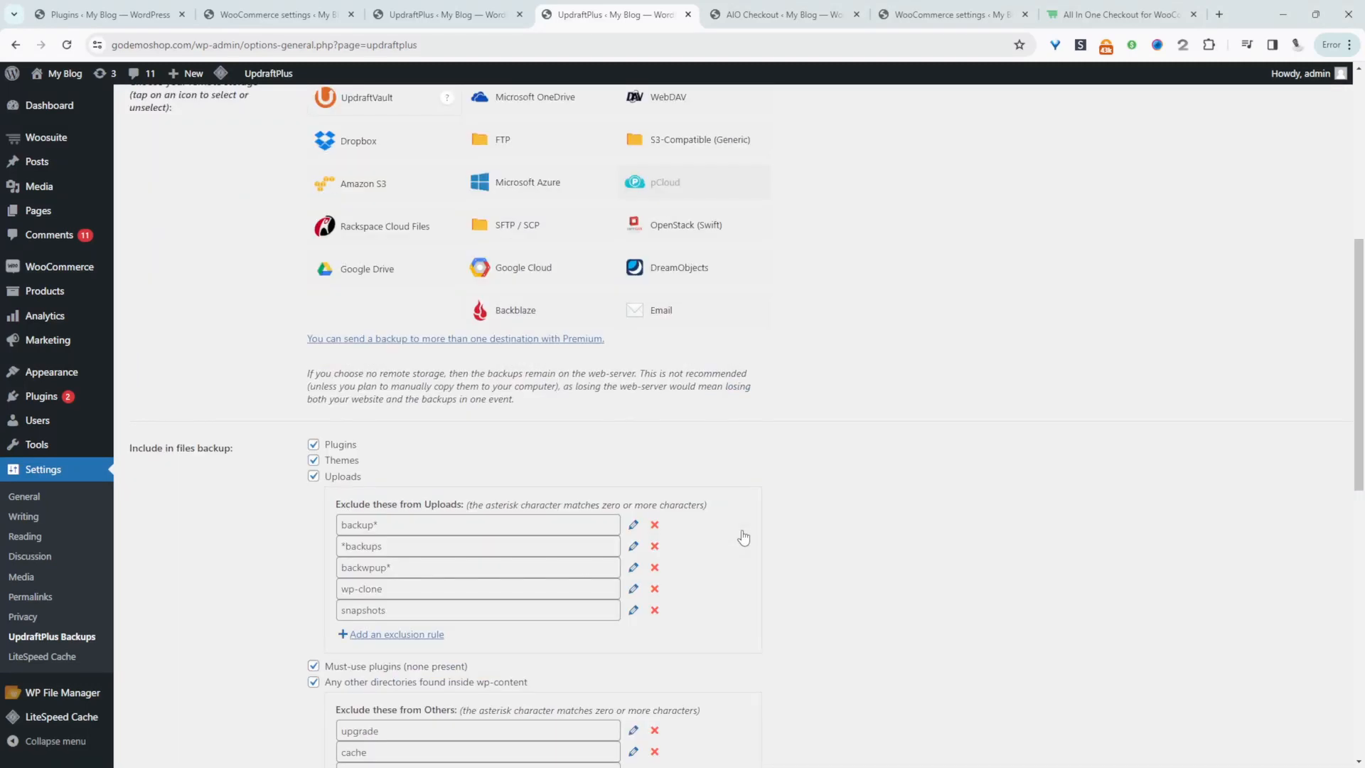
pyautogui.scroll(5, 345, 448)
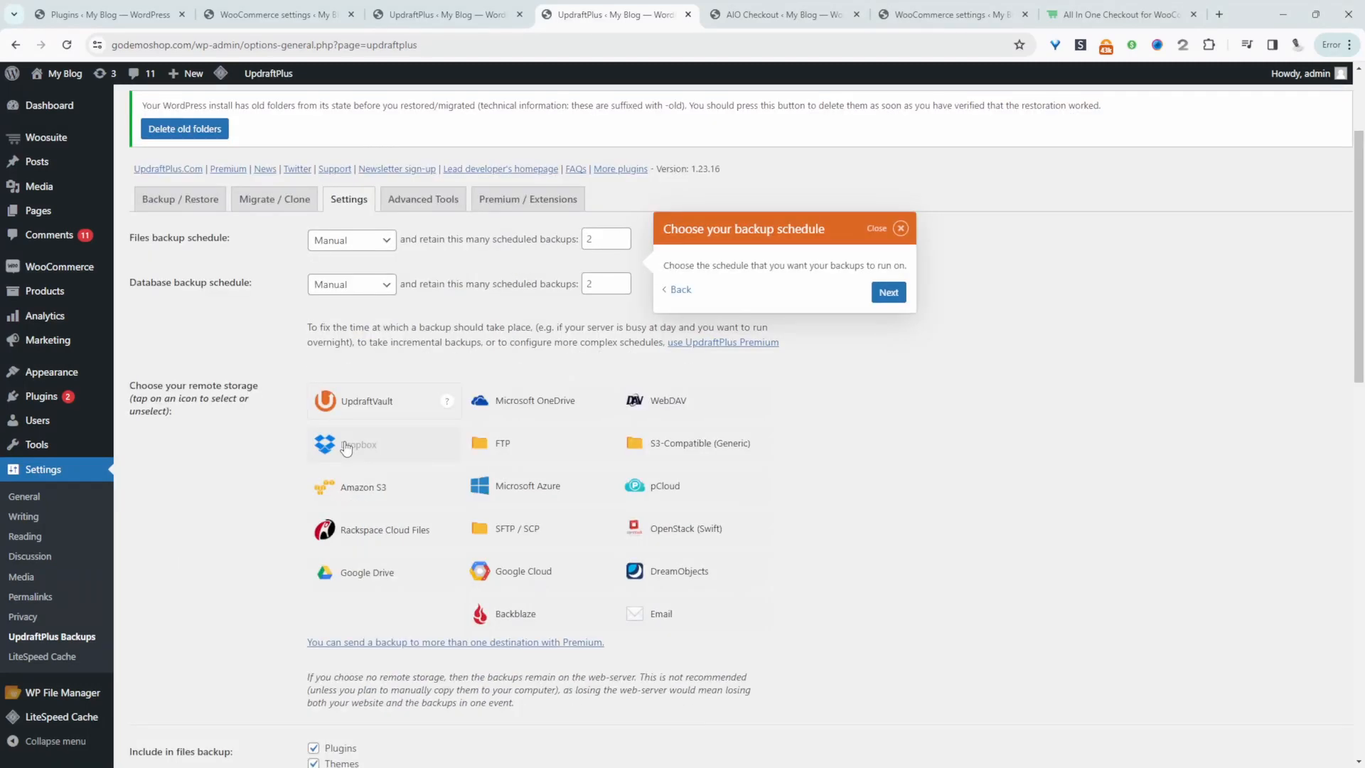
pyautogui.click(346, 448)
pyautogui.scroll(-5, 348, 513)
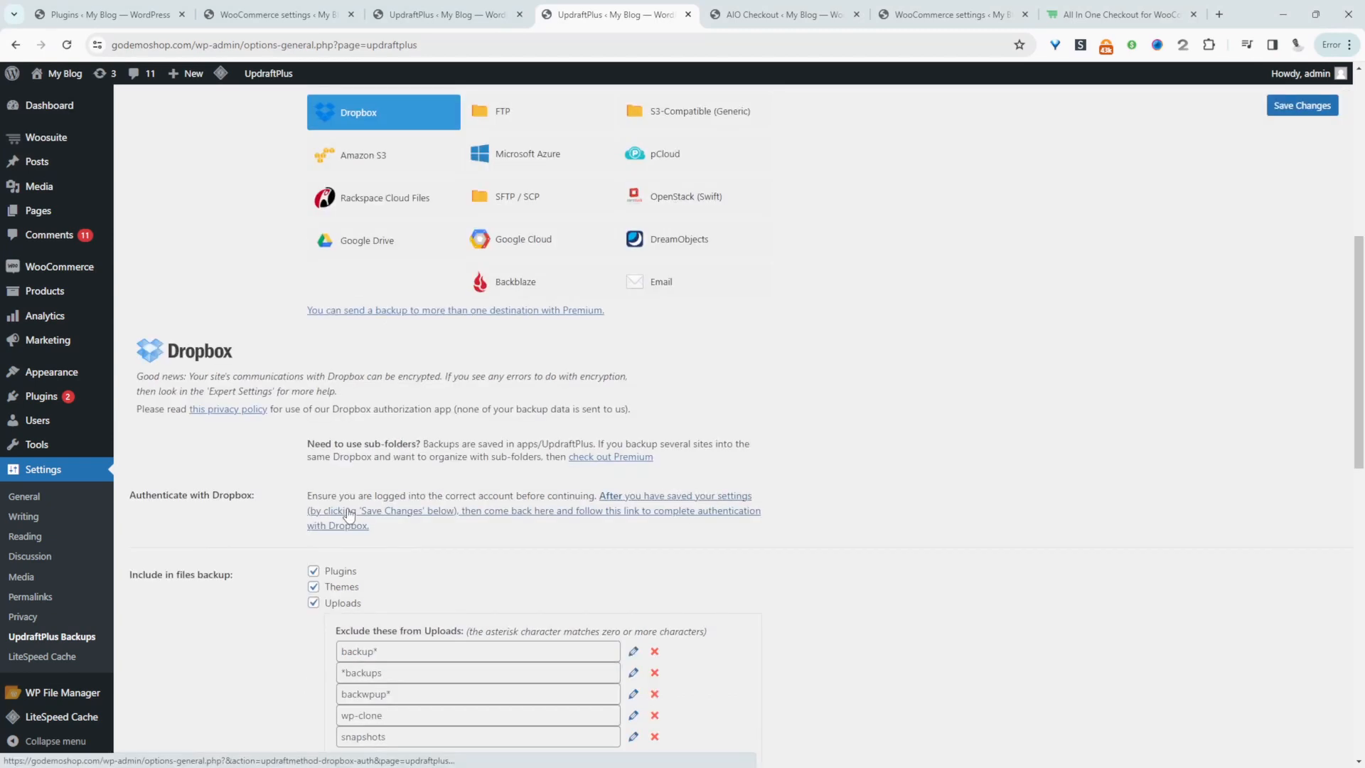
pyautogui.scroll(-1, 421, 513)
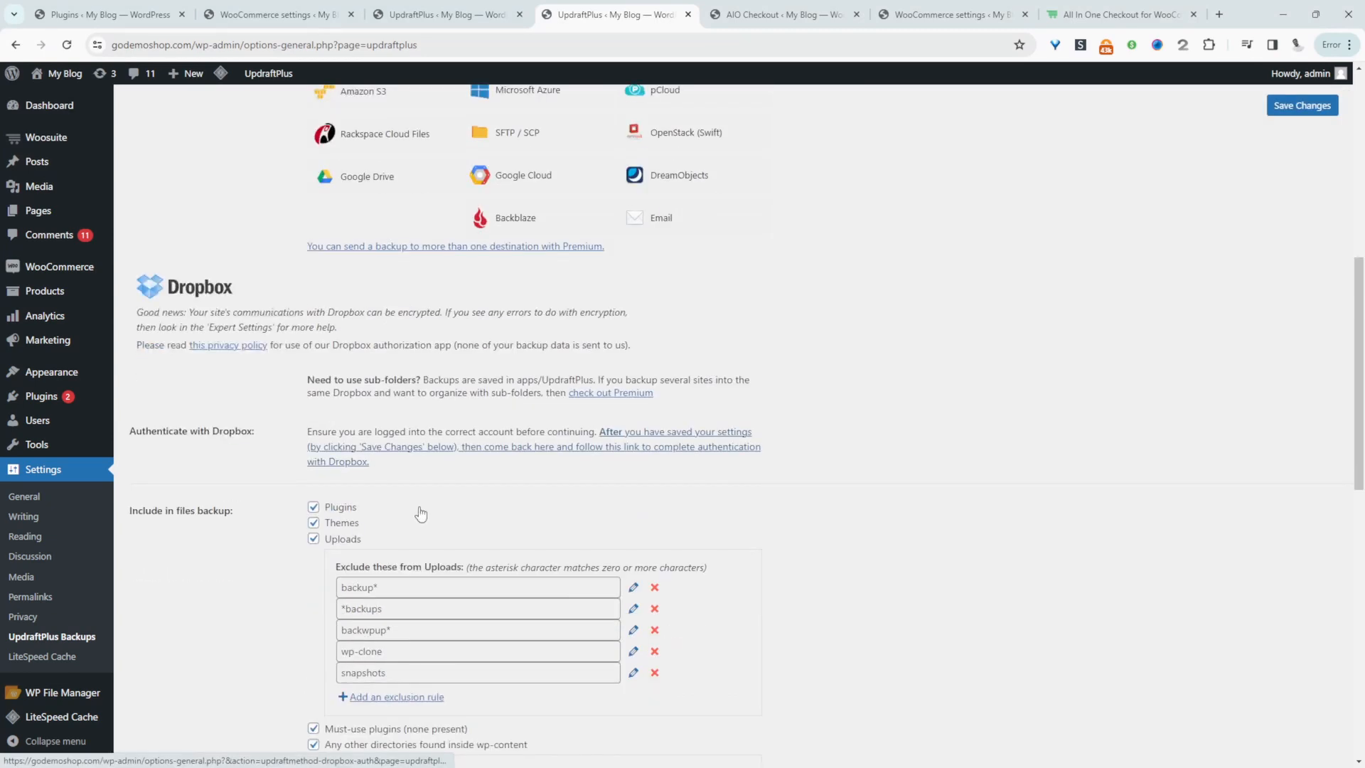
pyautogui.scroll(-1, 421, 513)
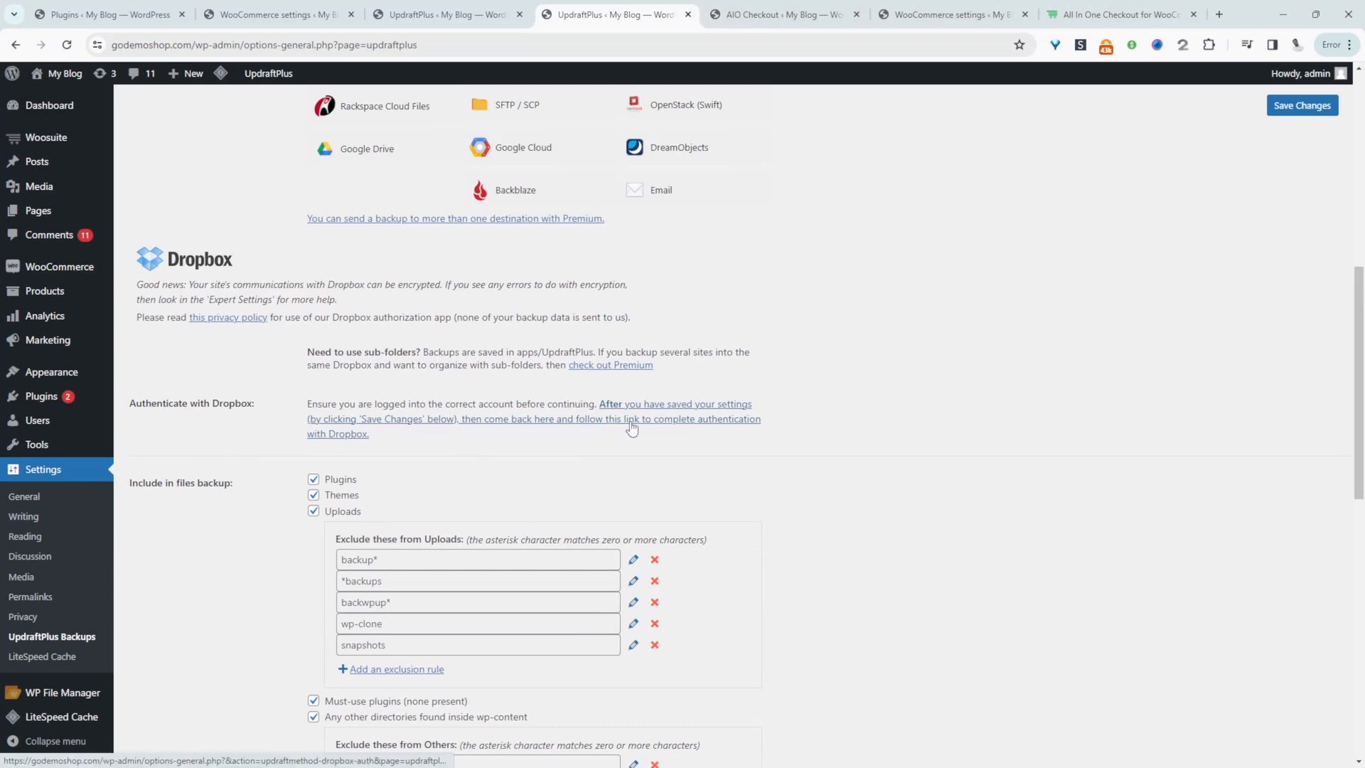
pyautogui.scroll(-10, 632, 427)
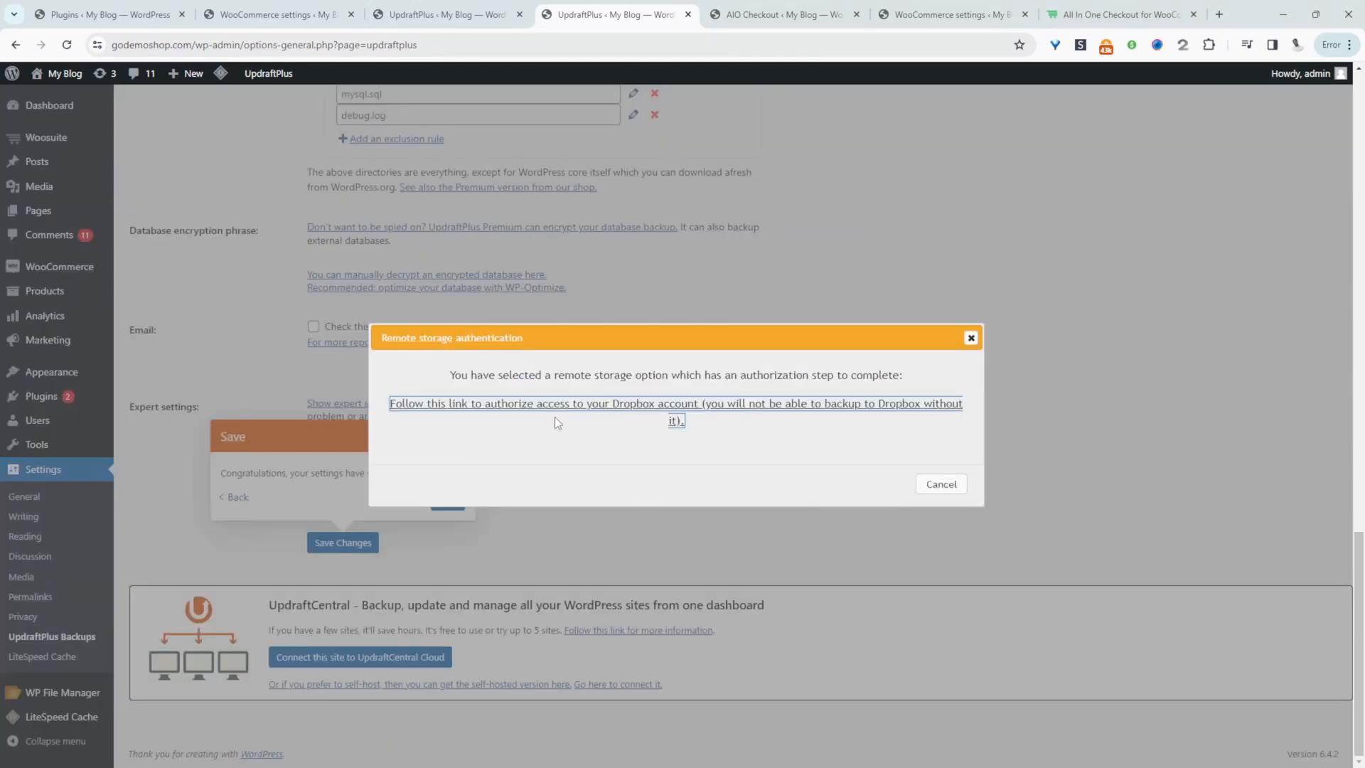
# Authorize UpdraftPlus to access the Dropbox account, complete the setup and check the last log message.
pyautogui.click(523, 411)
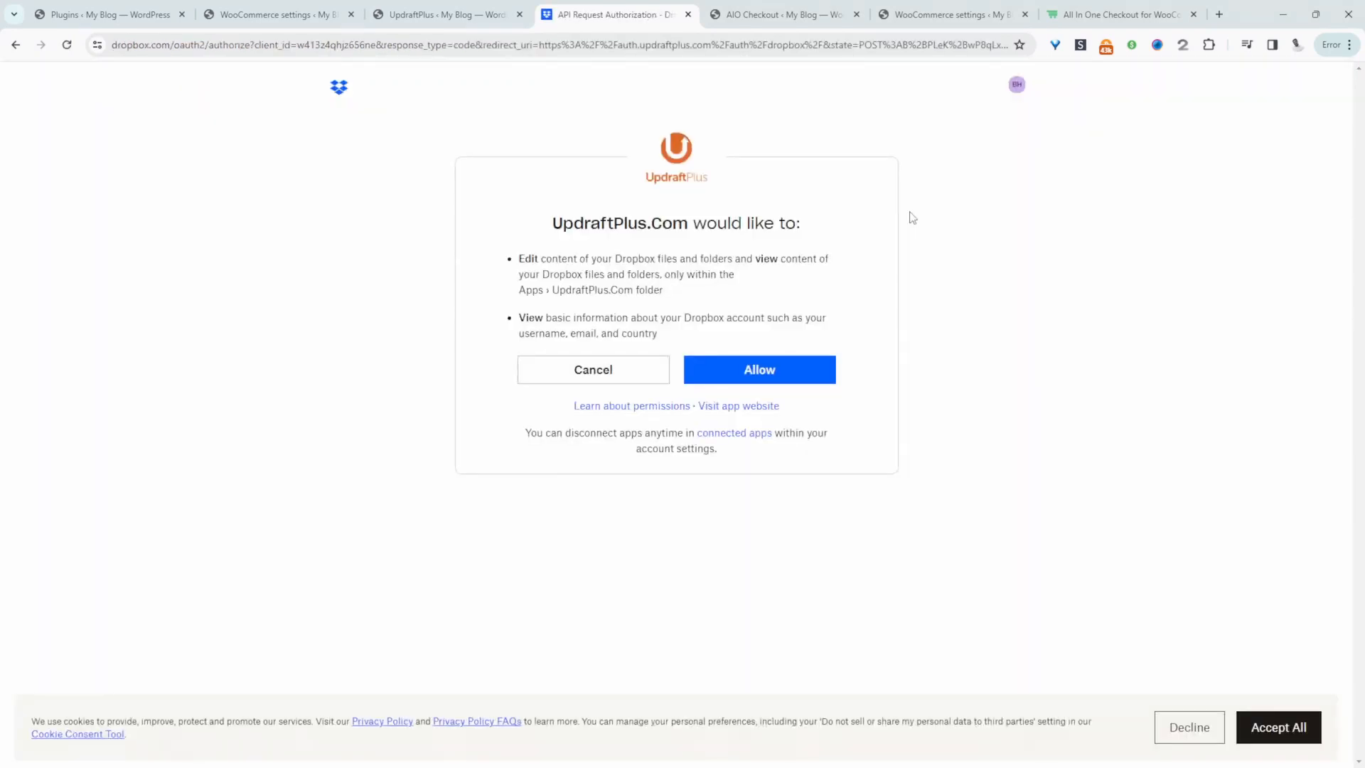
pyautogui.click(792, 380)
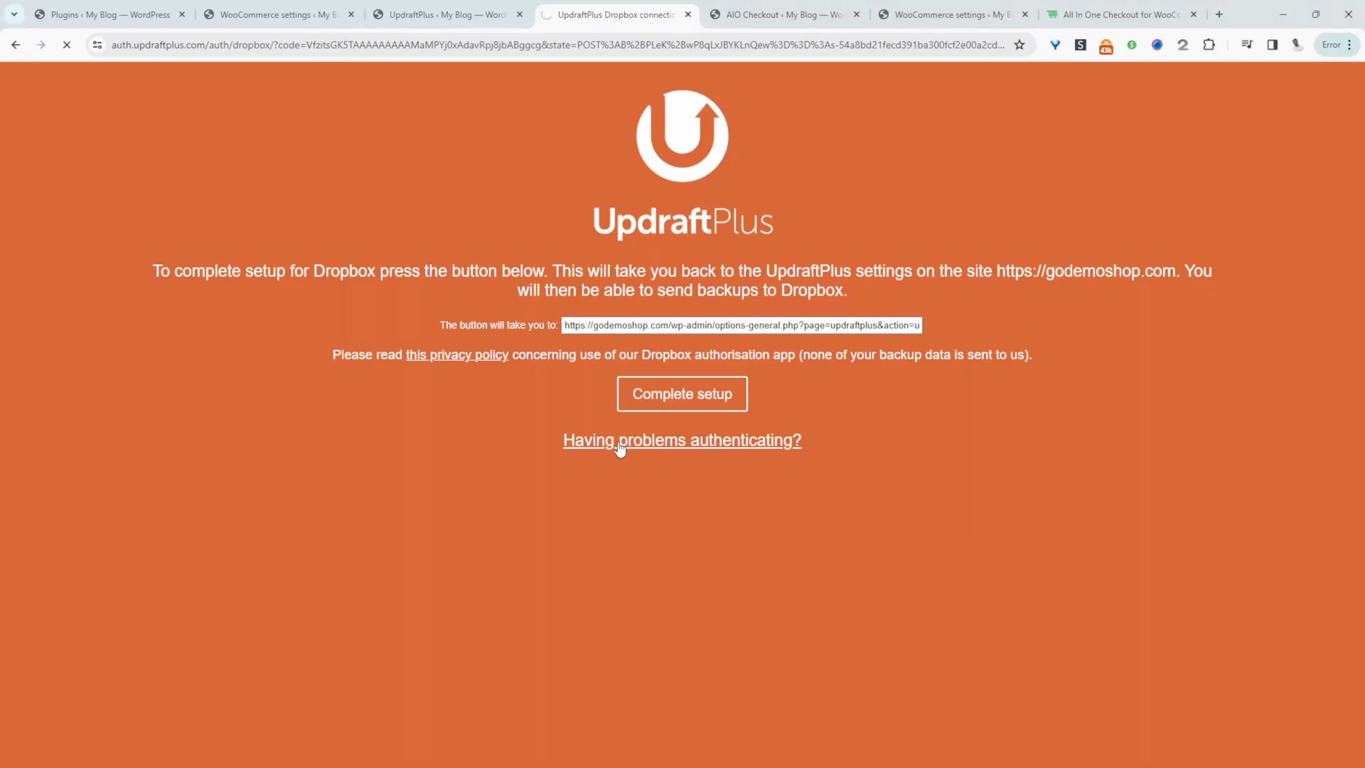
pyautogui.click(646, 318)
pyautogui.press('Return')
pyautogui.click(682, 394)
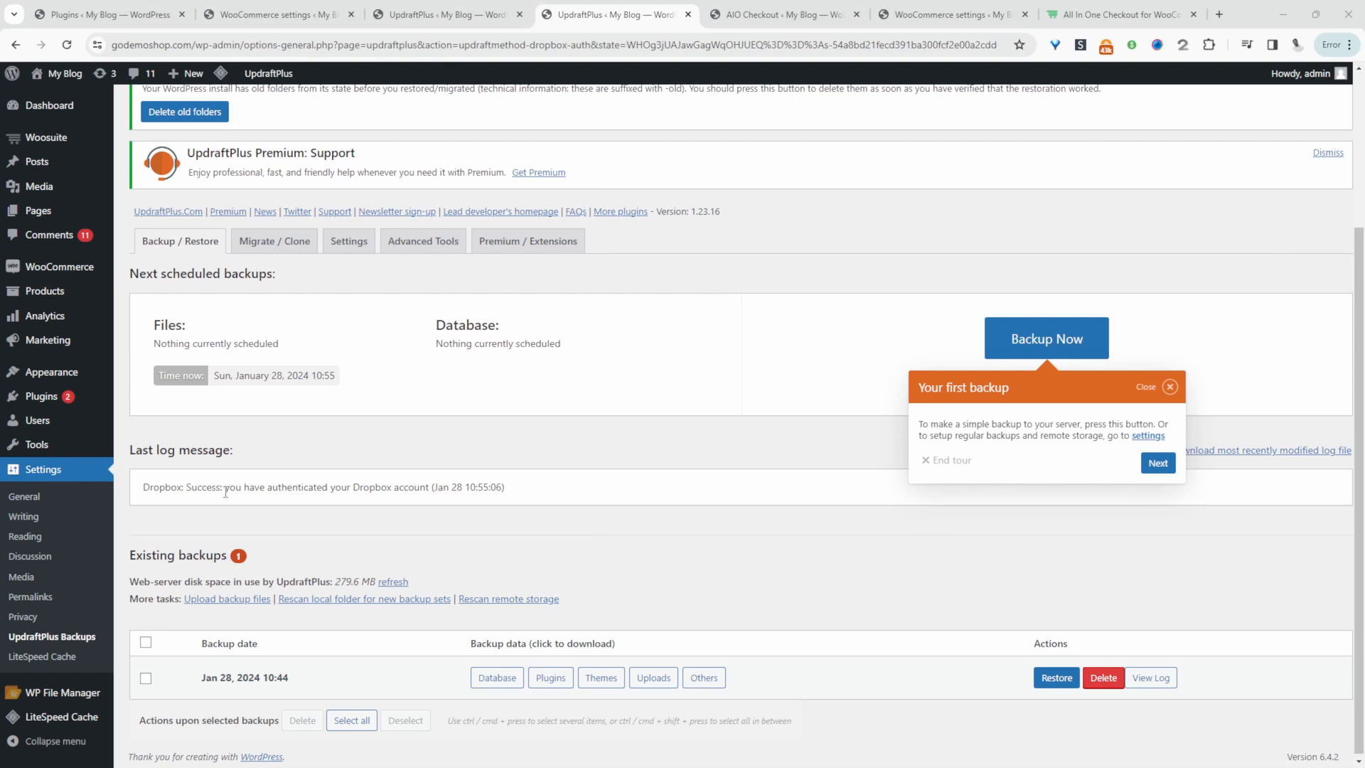
pyautogui.moveTo(485, 487); pyautogui.dragTo(361, 330)
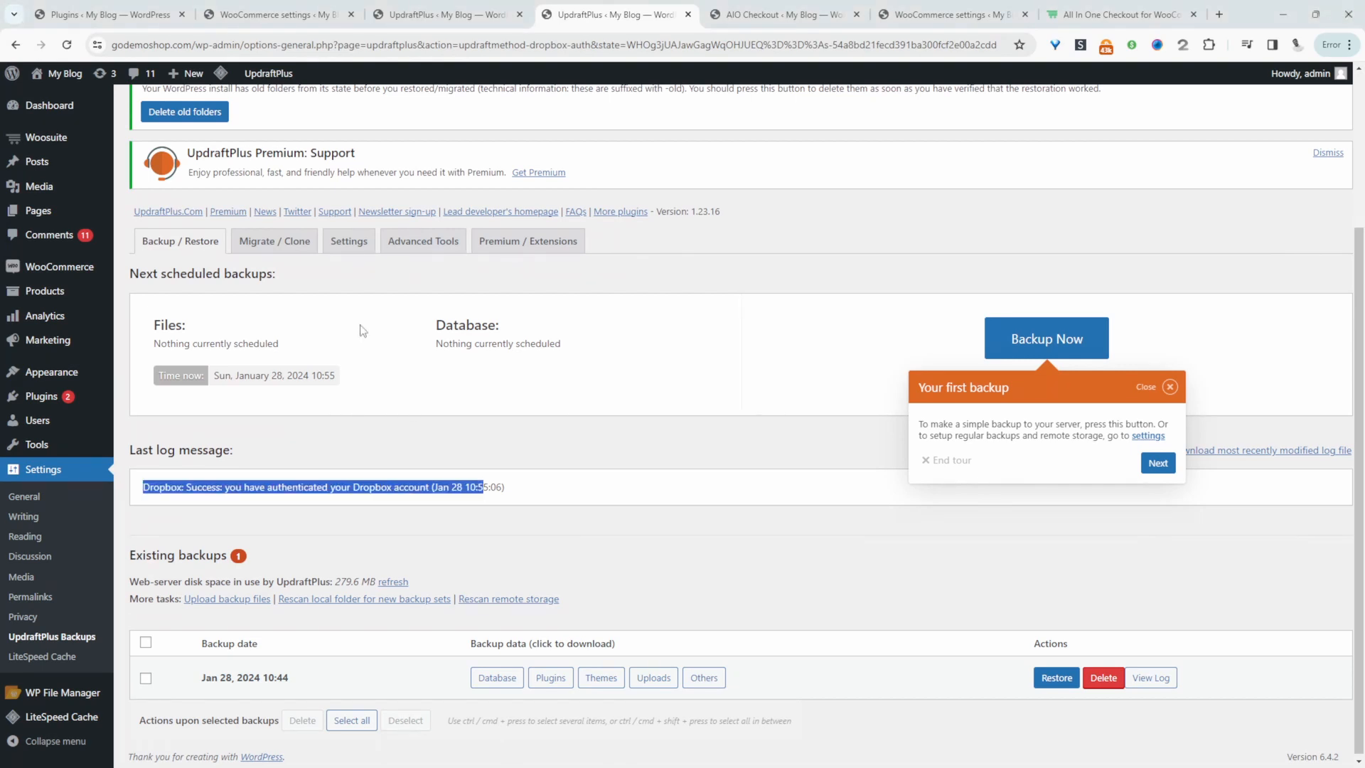